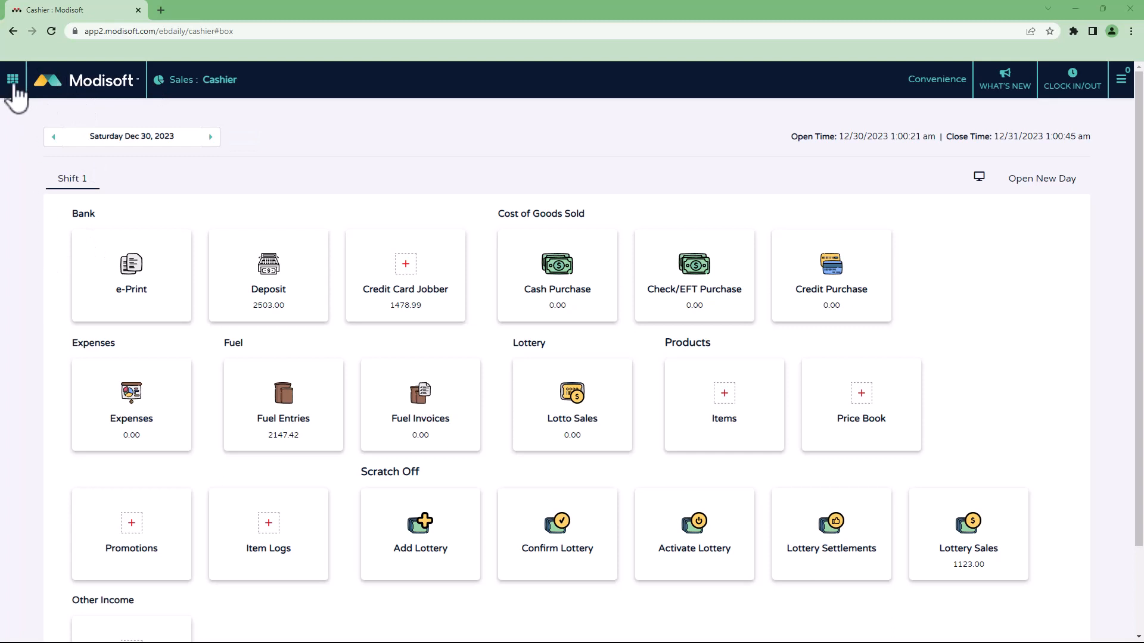
Open the Chart of Accounts setup page and list the accounts of all types
{"action": "left_click", "coordinate": [13, 83]}
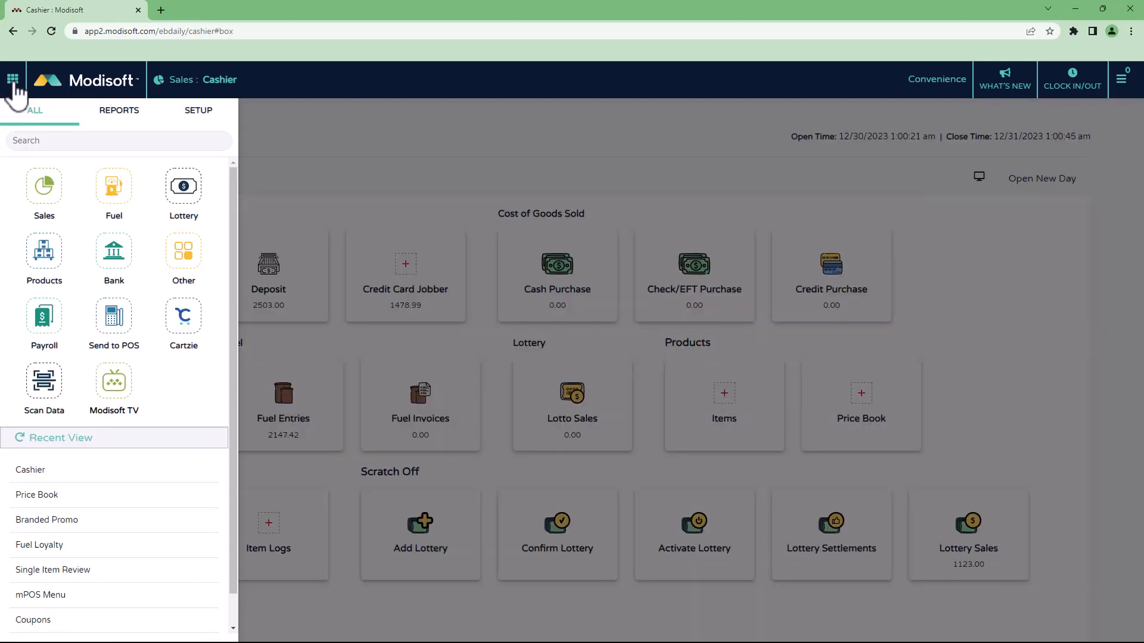
{"action": "left_click", "coordinate": [209, 113]}
{"action": "left_click", "coordinate": [47, 194]}
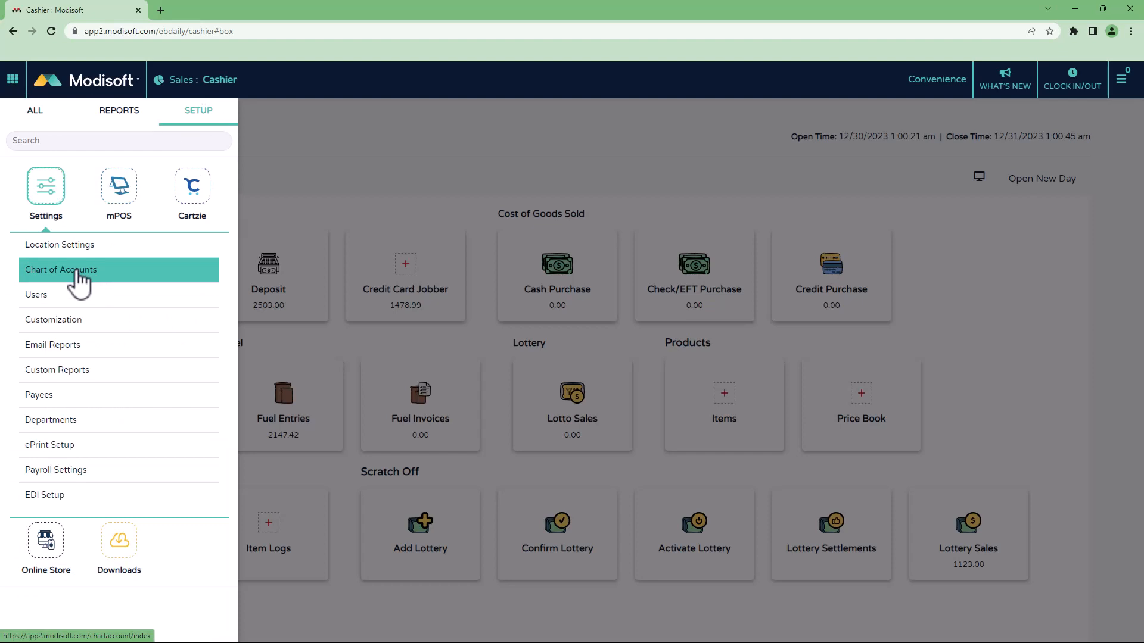
{"action": "left_click", "coordinate": [77, 273]}
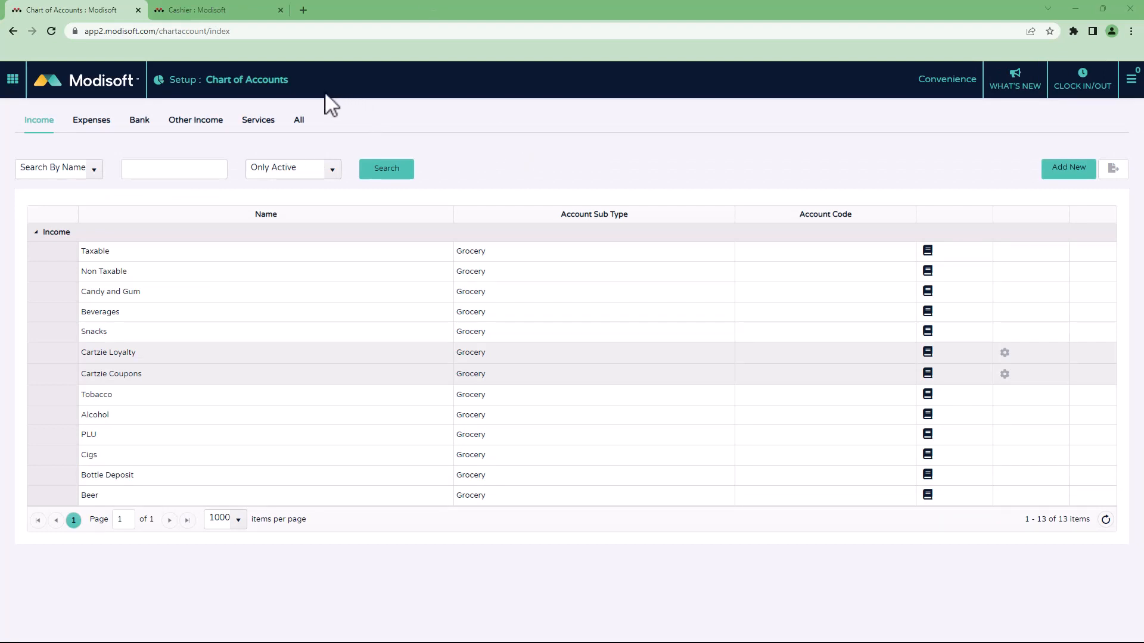
{"action": "left_click", "coordinate": [299, 119]}
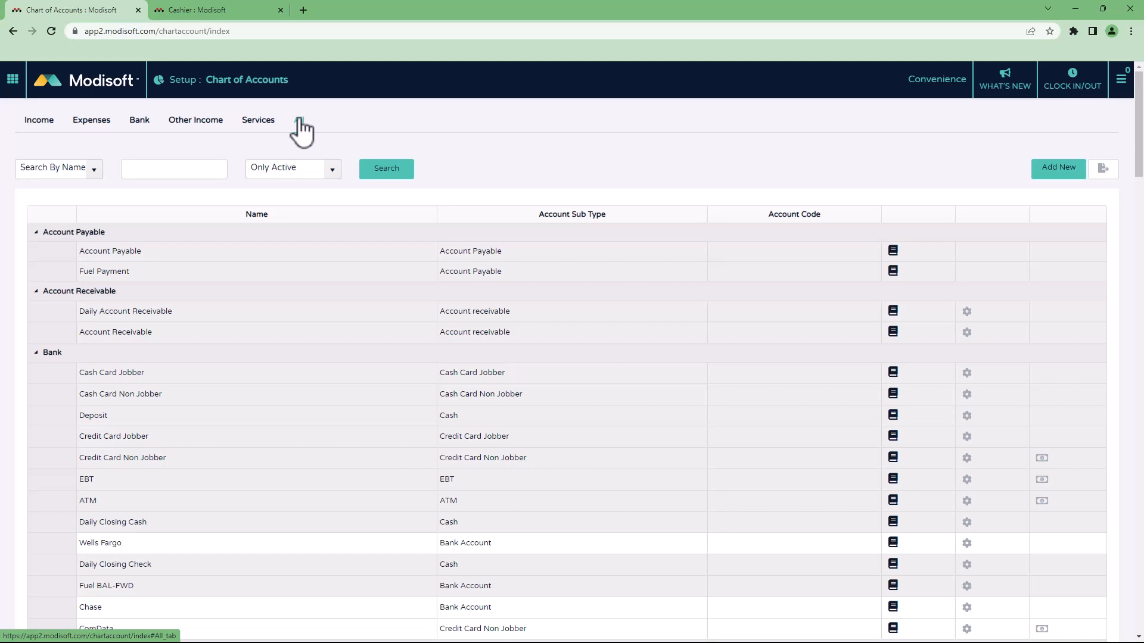
Search accounts by name for "money order" and save the Money Order account with Show on Cashier Daily Paperwork enabled
{"action": "left_click", "coordinate": [146, 169]}
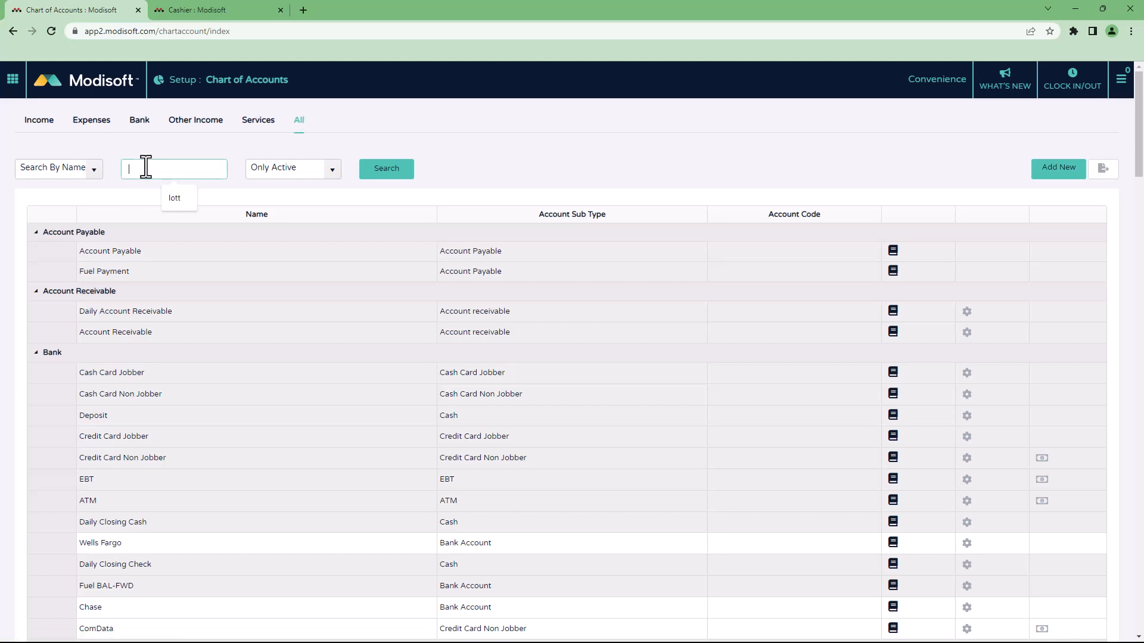
{"action": "type", "text": "money order"}
{"action": "left_click", "coordinate": [376, 174]}
{"action": "double_click", "coordinate": [91, 291]}
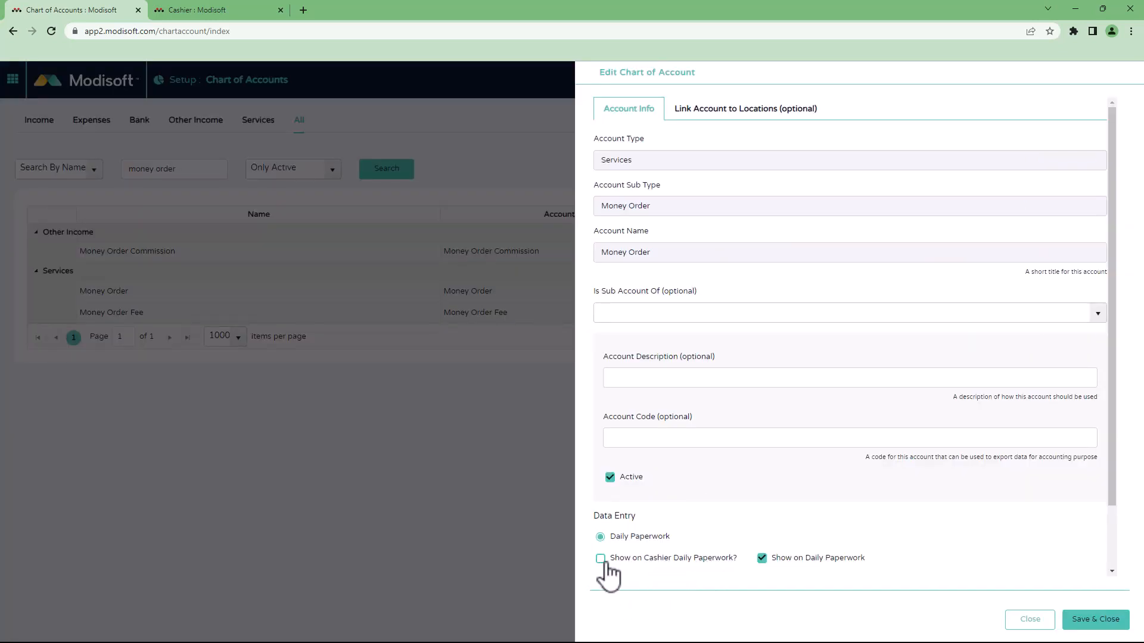
{"action": "left_click", "coordinate": [601, 559]}
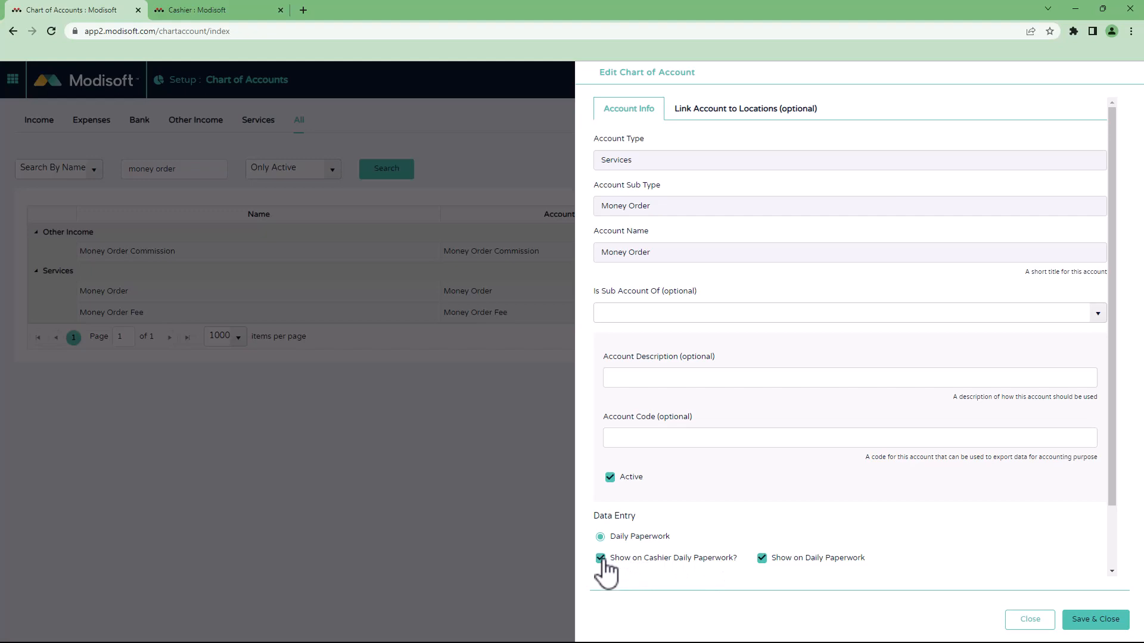
{"action": "left_click", "coordinate": [1086, 621]}
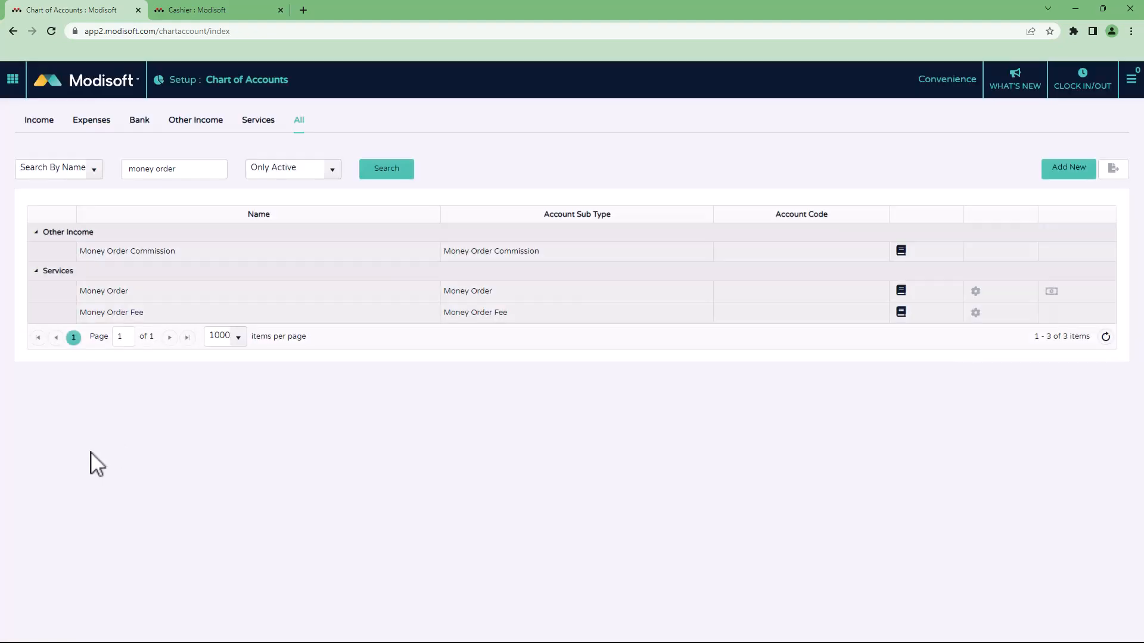
Enable Show on Cashier Daily Paperwork for the Money Order Fee account and save it
{"action": "left_click", "coordinate": [129, 314]}
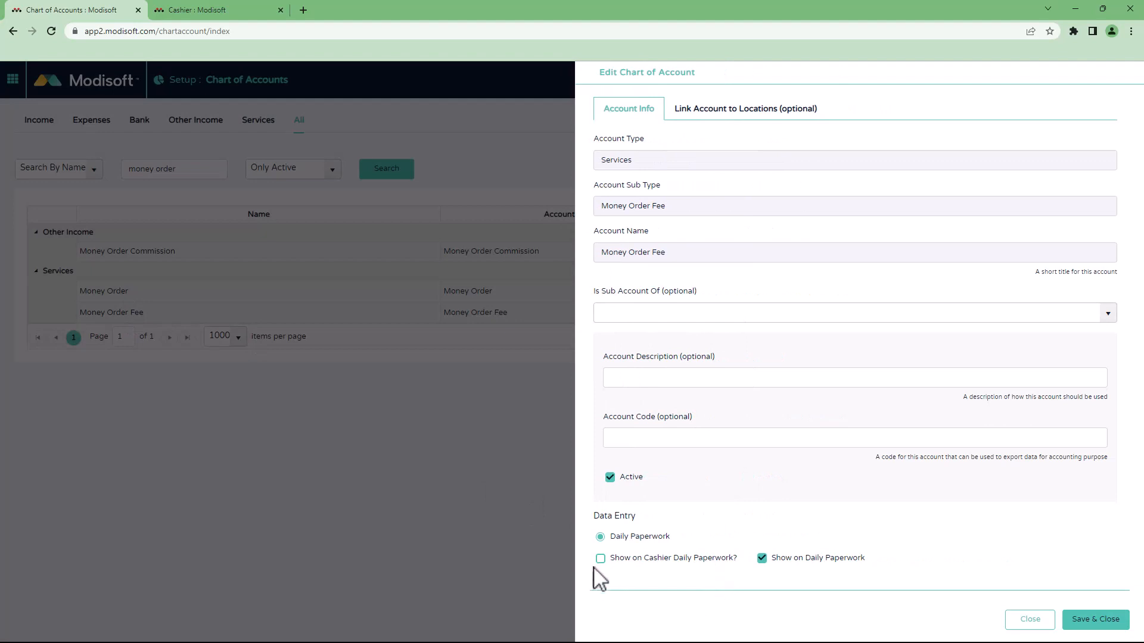
{"action": "left_click", "coordinate": [601, 559]}
{"action": "left_click", "coordinate": [1093, 620]}
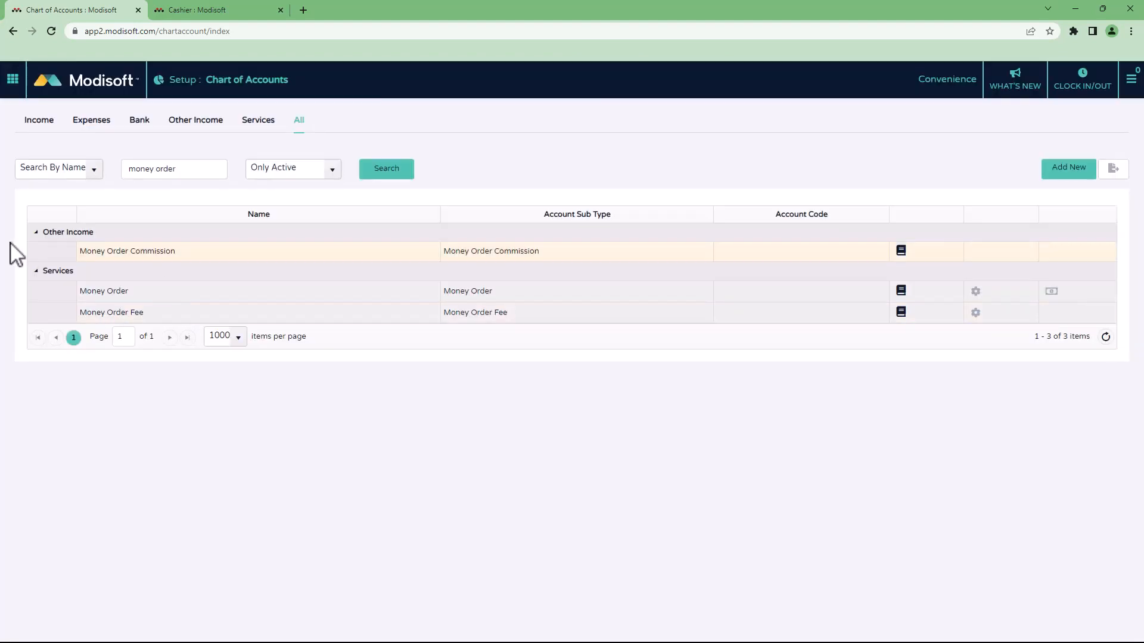
Search accounts by name for "bill pay" and save the Bill Pay account with Show on Cashier Daily Paperwork enabled
{"action": "triple_click", "coordinate": [187, 168]}
{"action": "type", "text": "billp"}
{"action": "key", "text": "BackSpace"}
{"action": "type", "text": "pay"}
{"action": "left_click", "coordinate": [384, 174]}
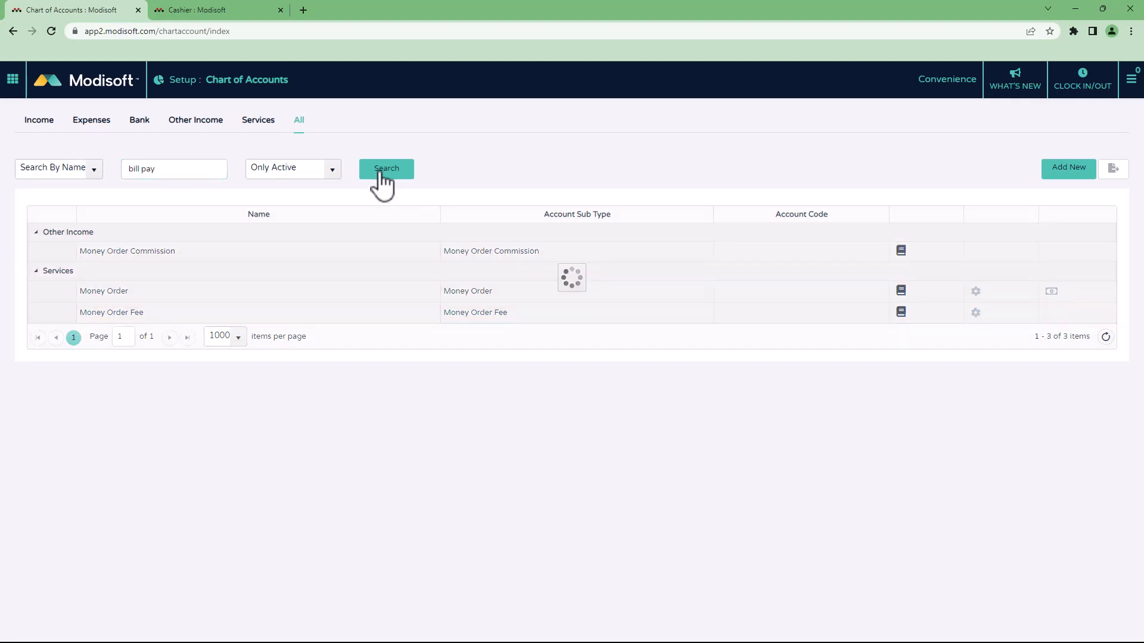
{"action": "left_click", "coordinate": [187, 243]}
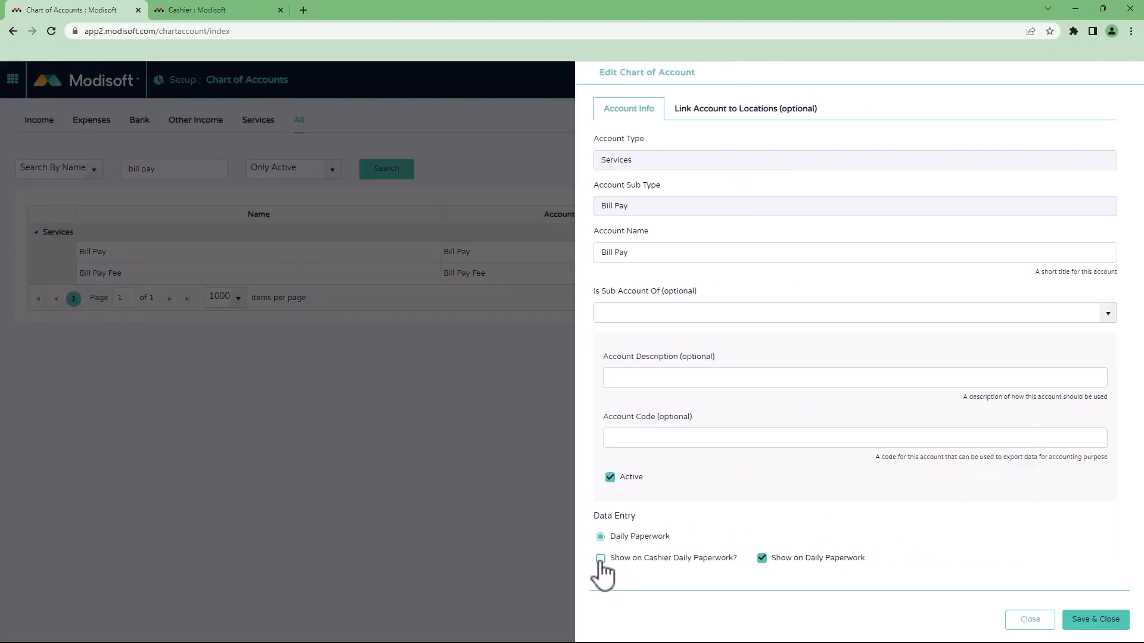
{"action": "left_click", "coordinate": [601, 558]}
{"action": "left_click", "coordinate": [1095, 619]}
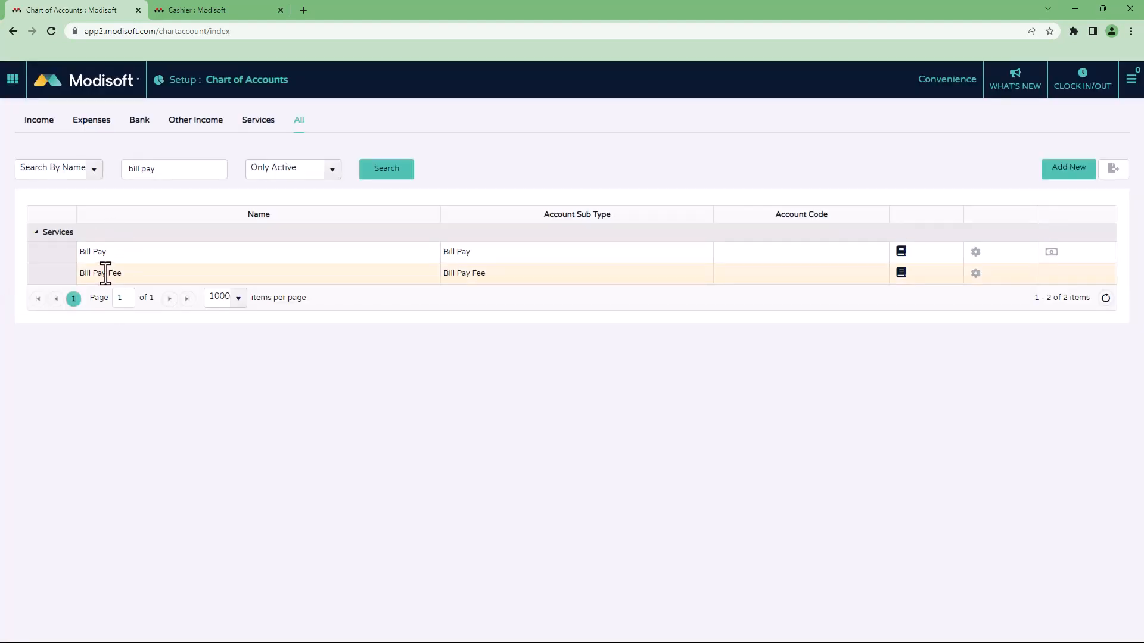
Enable Show on Cashier Daily Paperwork for the Bill Pay Fee account and save it
{"action": "left_click", "coordinate": [105, 274]}
{"action": "left_click", "coordinate": [600, 559]}
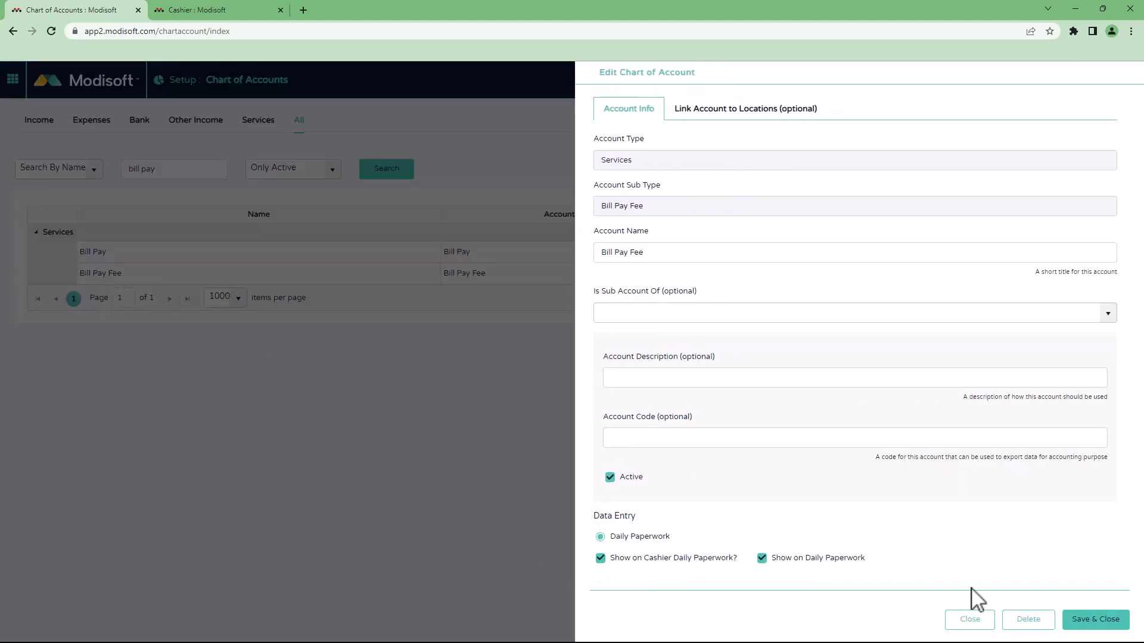
{"action": "left_click", "coordinate": [1090, 621]}
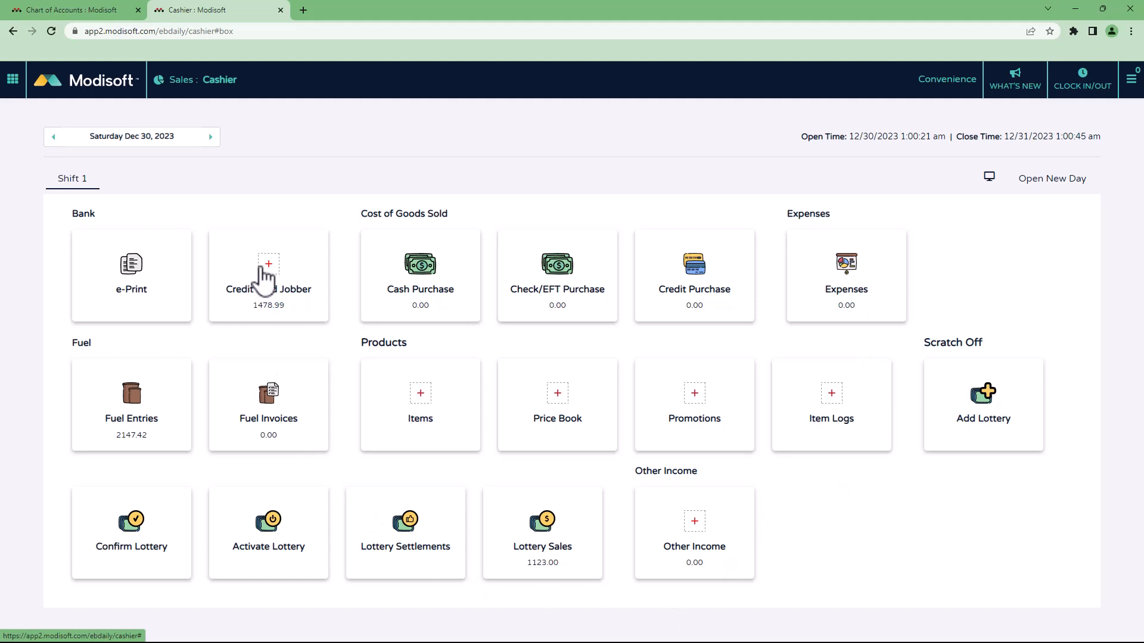
Reload the Cashier page, check its tiles down to the Services section, and open the Deposit entries
{"action": "left_click", "coordinate": [51, 30]}
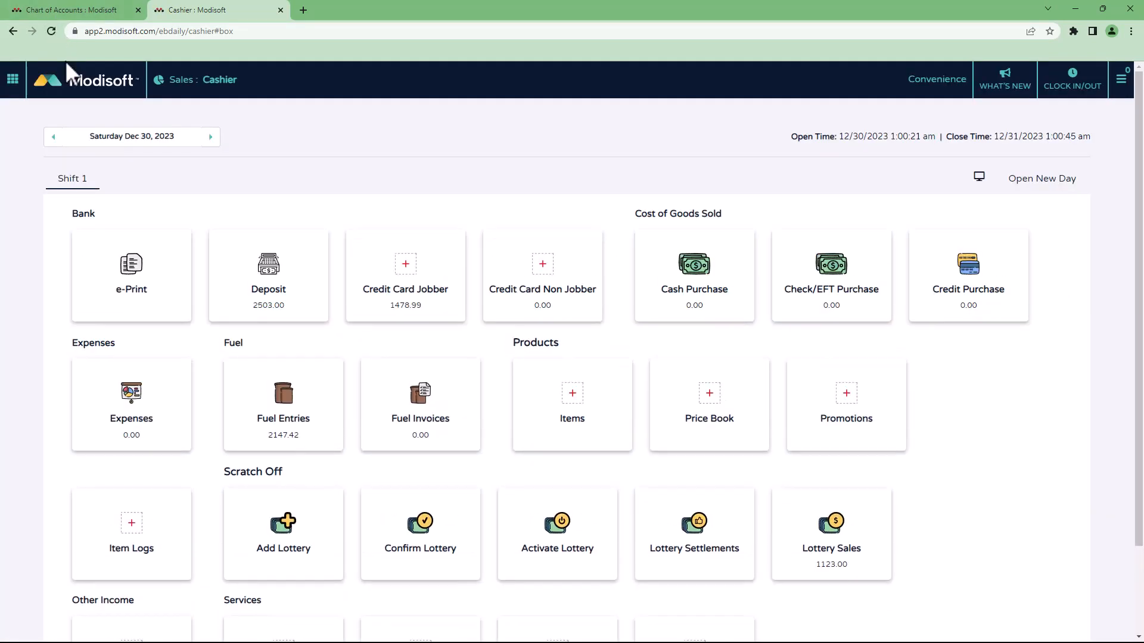
{"action": "scroll", "coordinate": [454, 281], "scroll_direction": "down", "scroll_amount": 1}
{"action": "scroll", "coordinate": [454, 281], "scroll_direction": "down", "scroll_amount": 1}
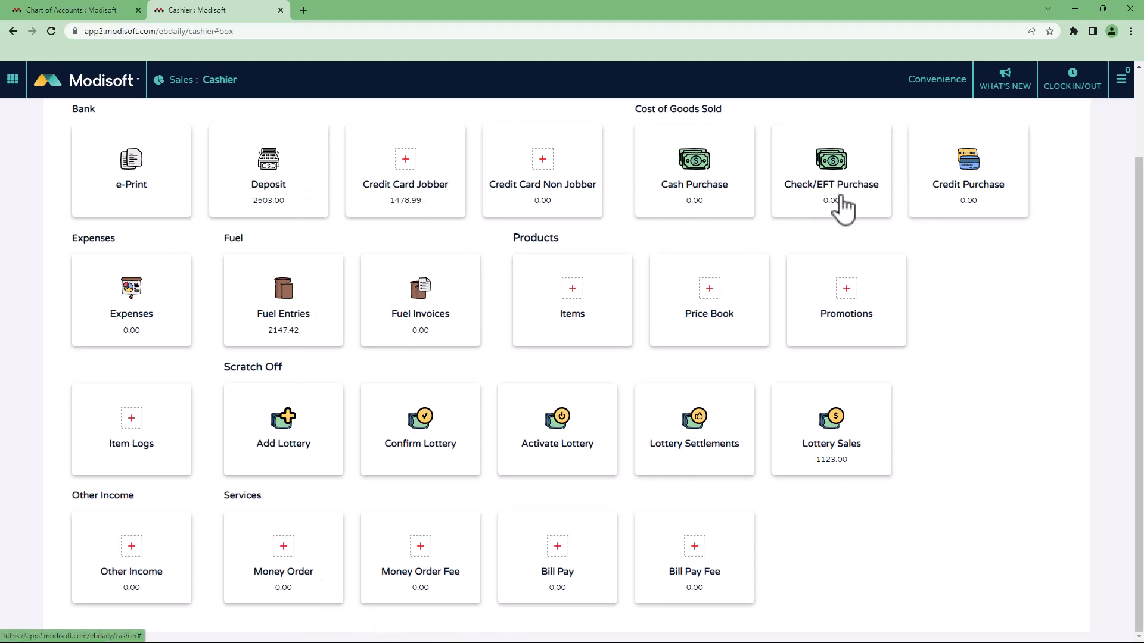
{"action": "left_click", "coordinate": [268, 174]}
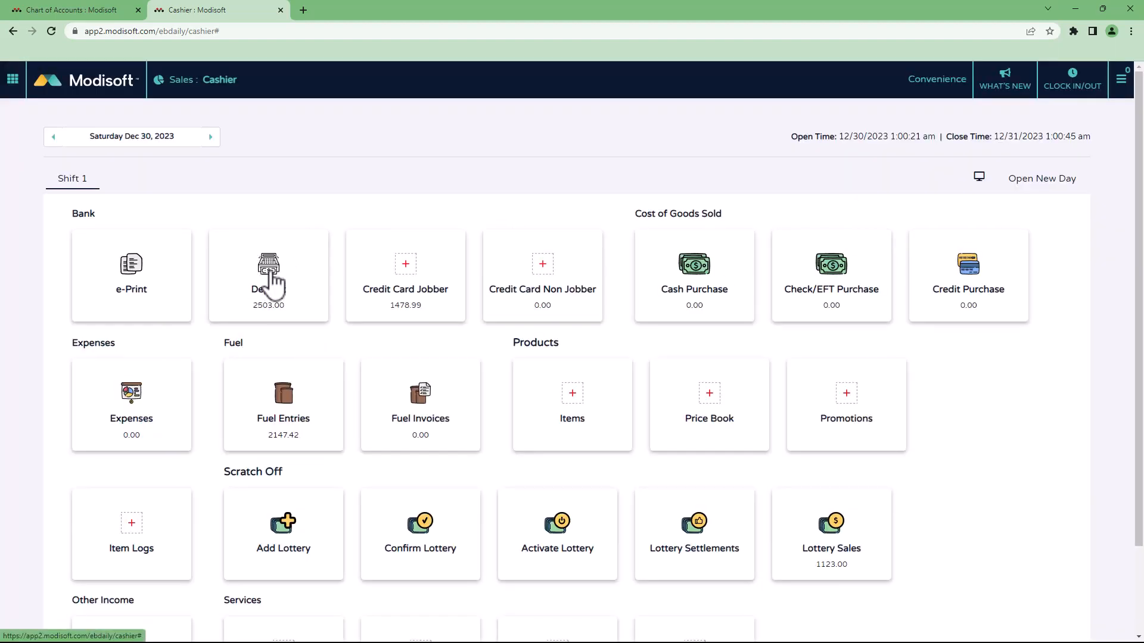
Open the December 24, 2023 paperwork from Daily Entries and view its Deposit details without saving changes
{"action": "left_click", "coordinate": [14, 80]}
{"action": "left_click", "coordinate": [52, 189]}
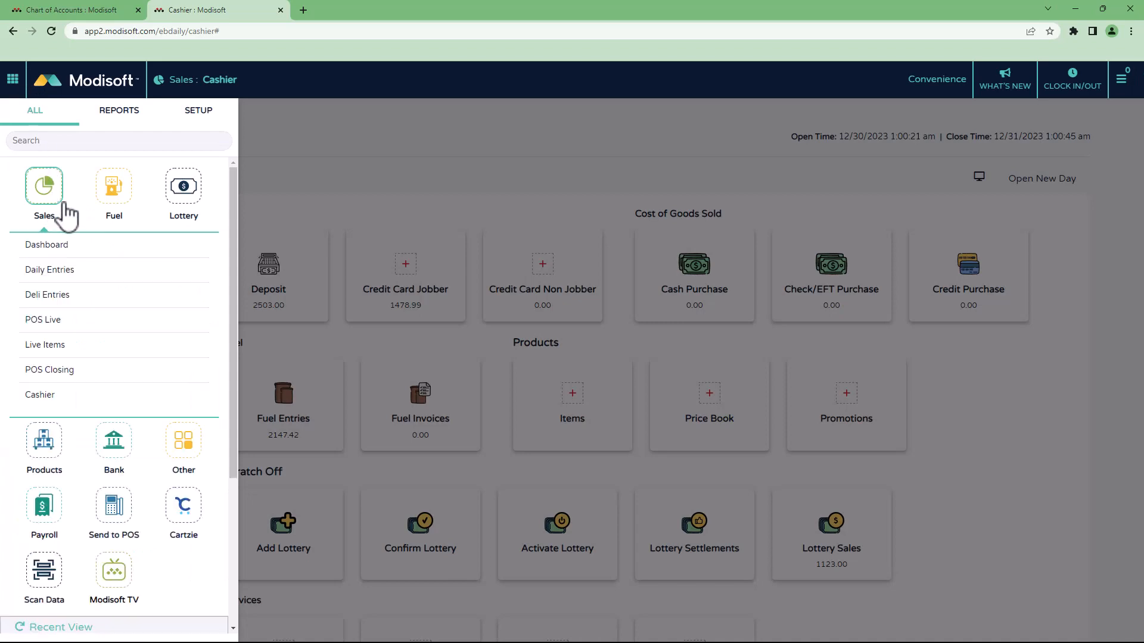
{"action": "left_click", "coordinate": [43, 275]}
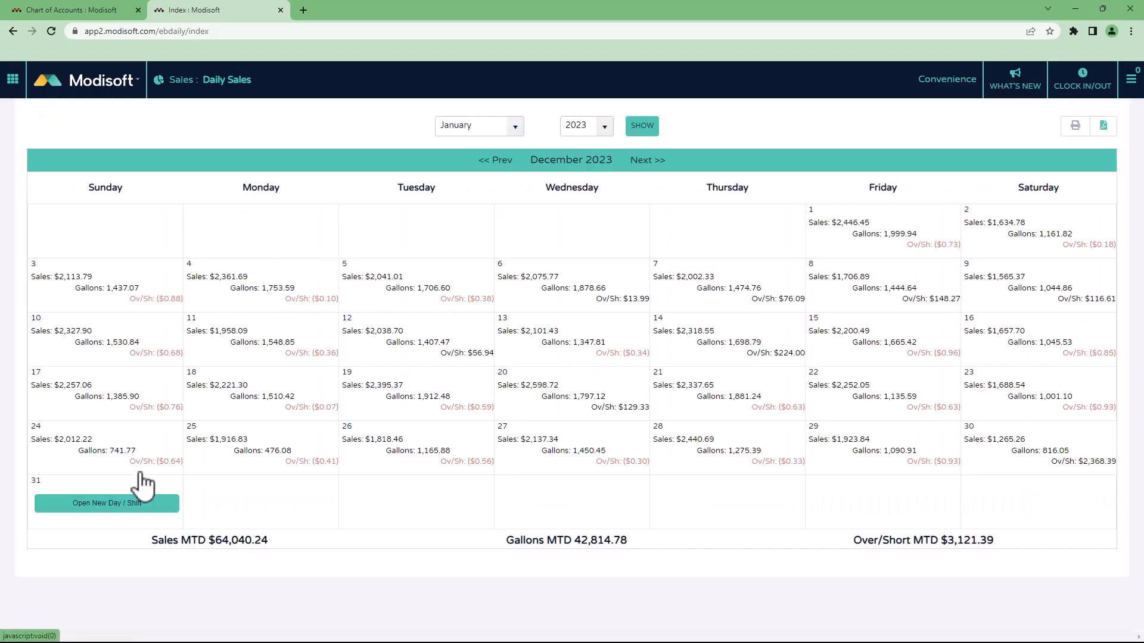
{"action": "left_click", "coordinate": [111, 460]}
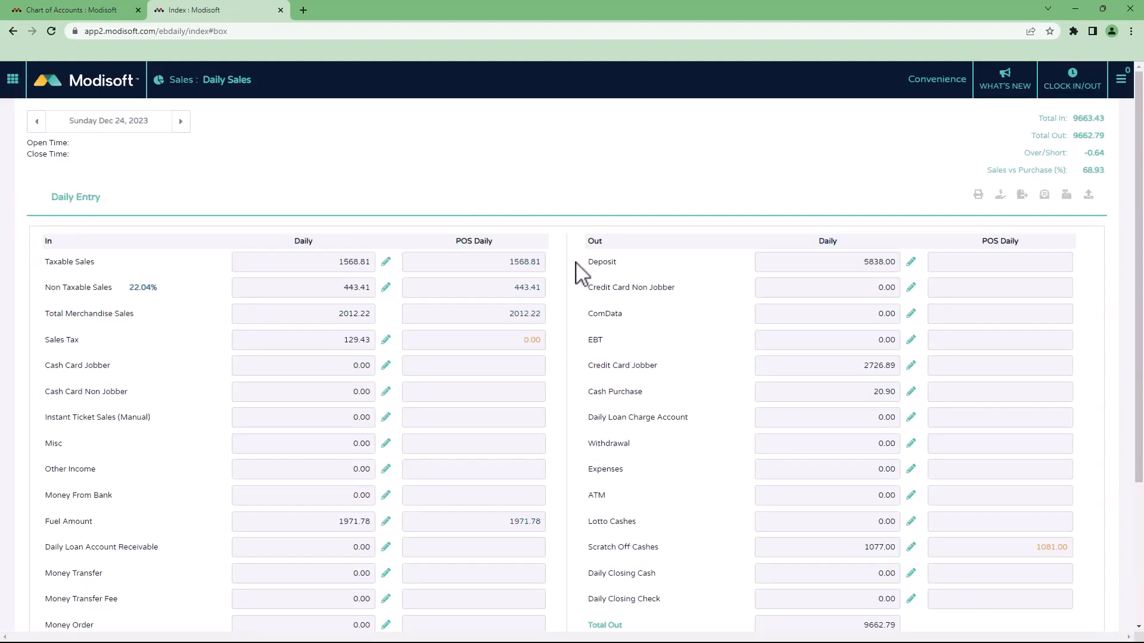
{"action": "left_click", "coordinate": [911, 262]}
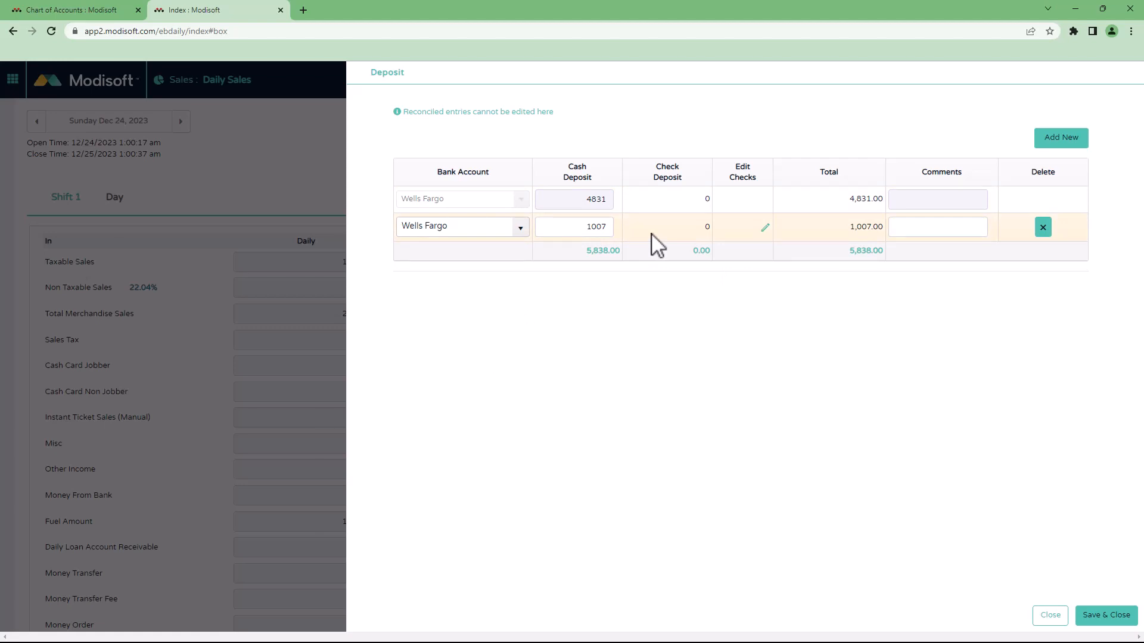
{"action": "left_click", "coordinate": [1050, 617]}
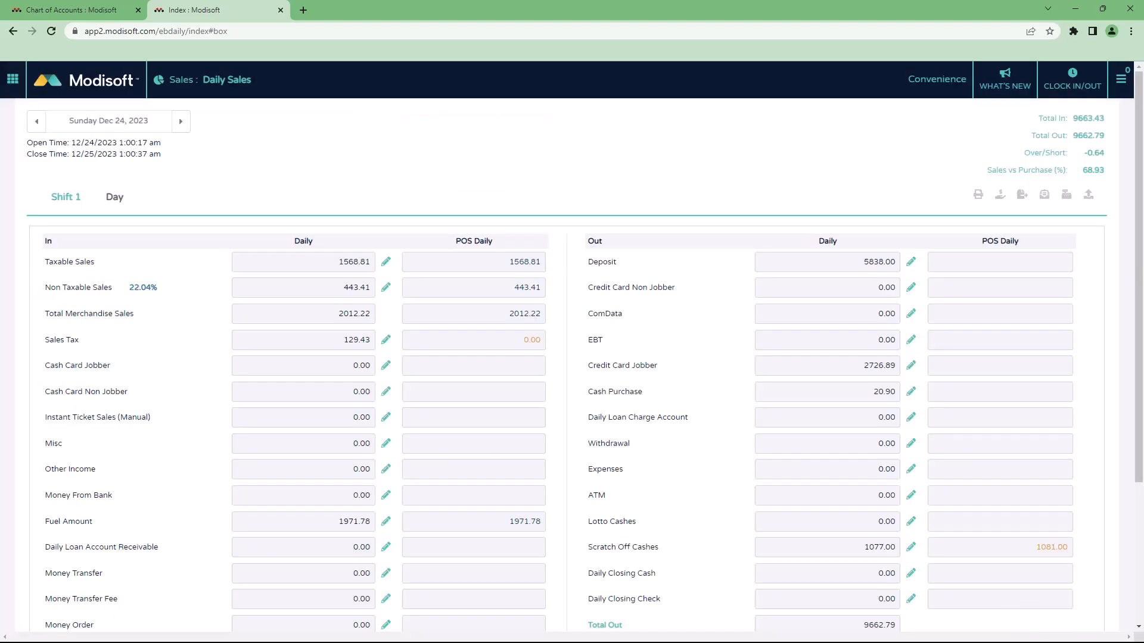
Return to the Cashier page and view the Deposit and Credit Card Jobber entries for Saturday, December 30, 2023
{"action": "left_click", "coordinate": [13, 81]}
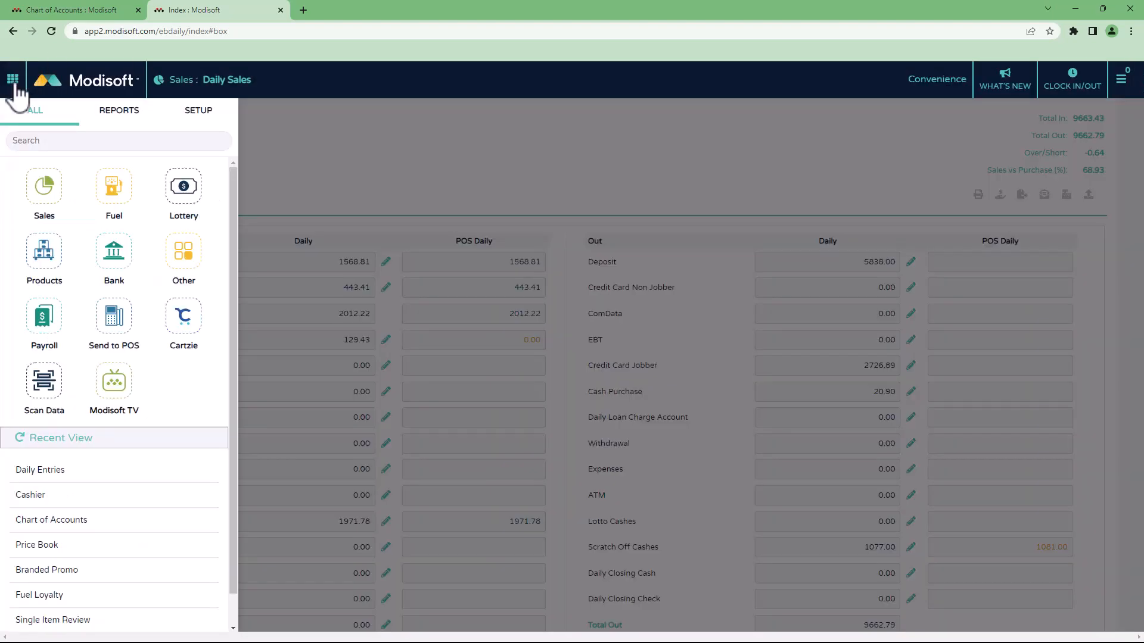
{"action": "left_click", "coordinate": [45, 189]}
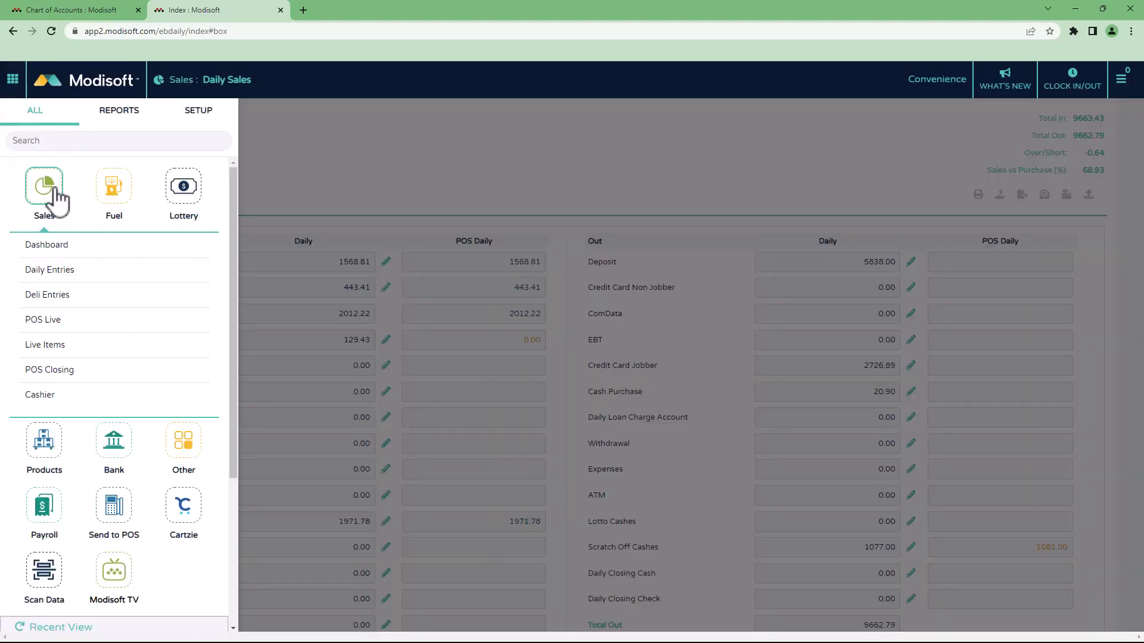
{"action": "left_click", "coordinate": [55, 403]}
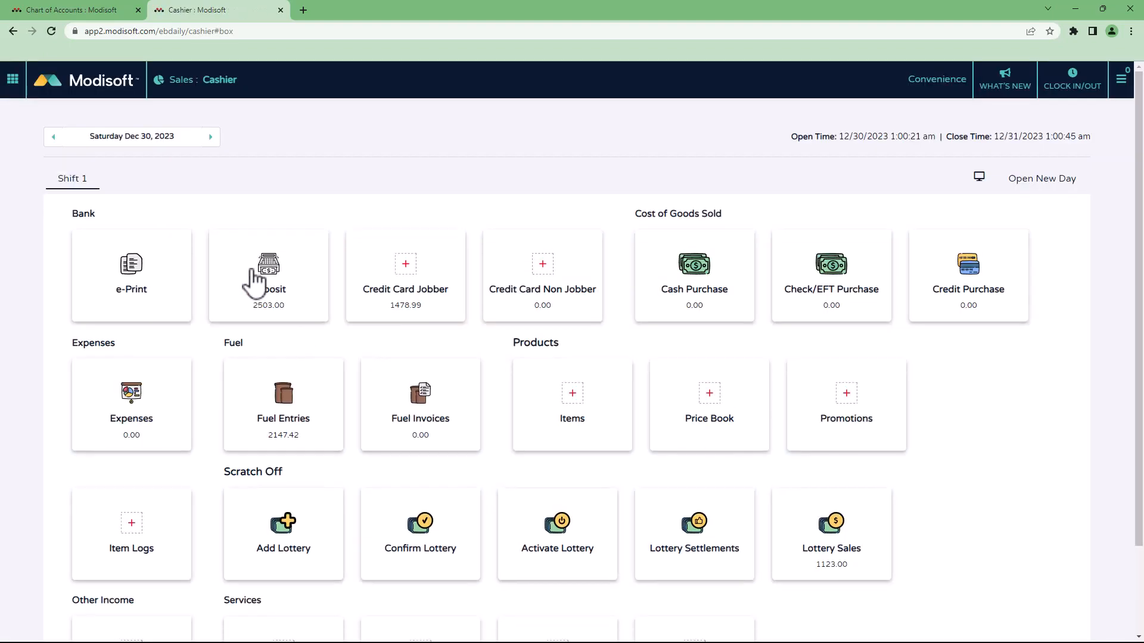
{"action": "left_click", "coordinate": [268, 277]}
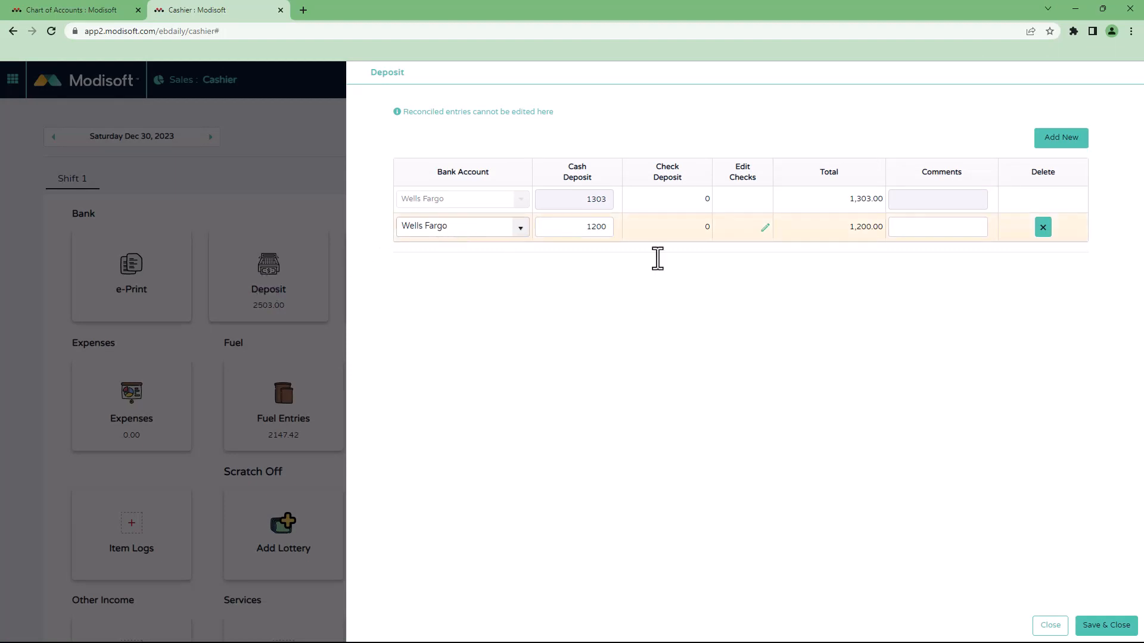
{"action": "left_click", "coordinate": [1050, 626]}
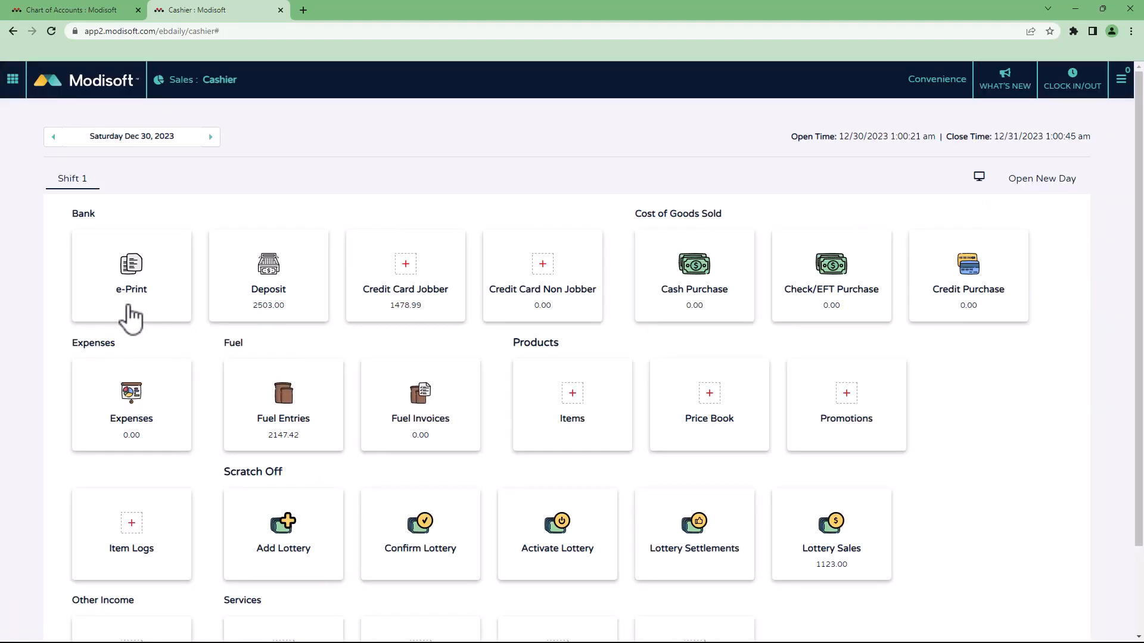
{"action": "left_click", "coordinate": [417, 288]}
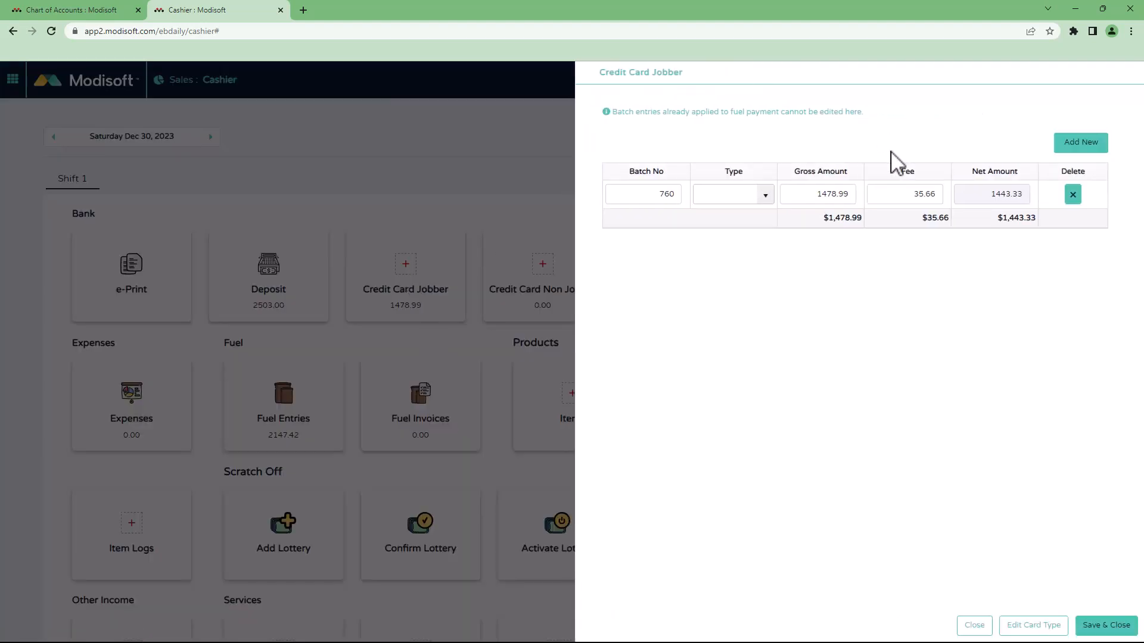
{"action": "left_click", "coordinate": [975, 627]}
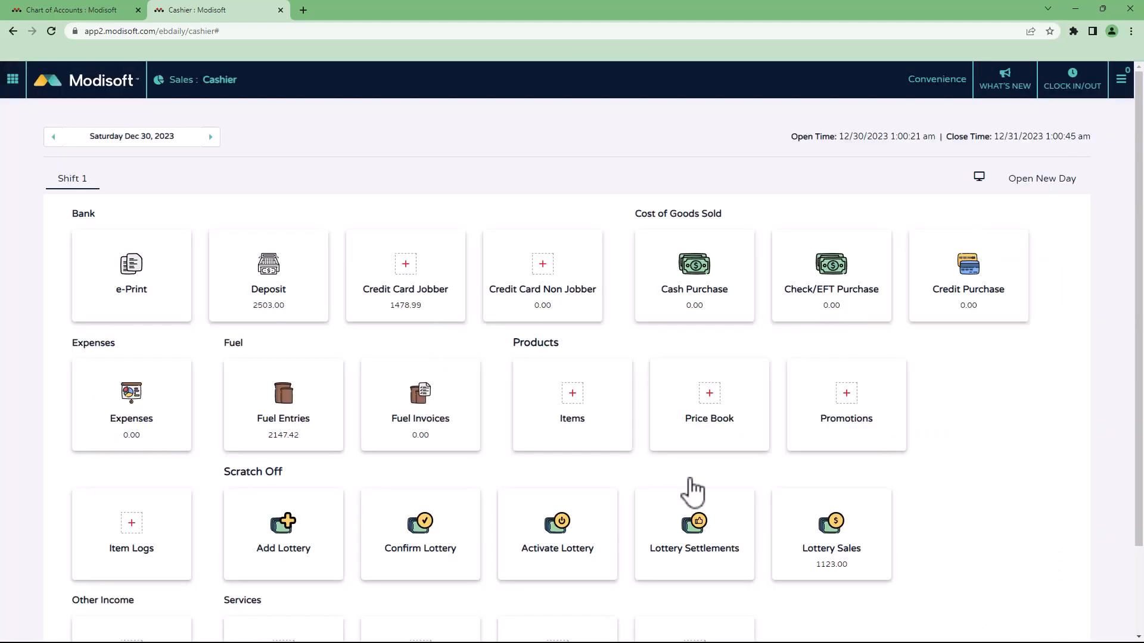